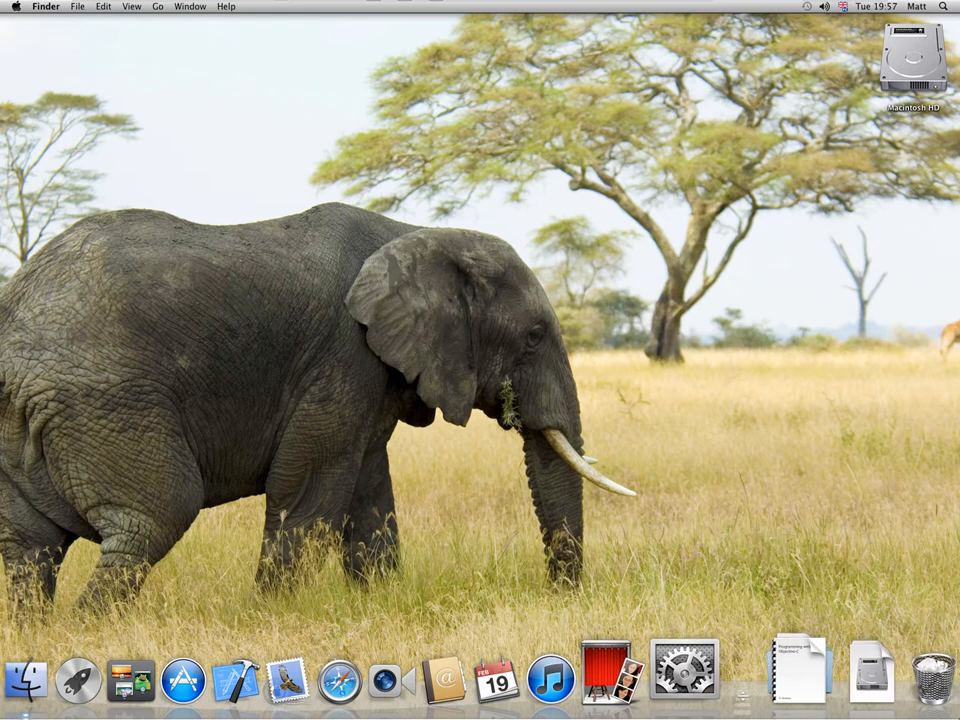
Step: Turn Dock auto-hiding on and then back off from the Dock's settings menu
right_click(742, 690)
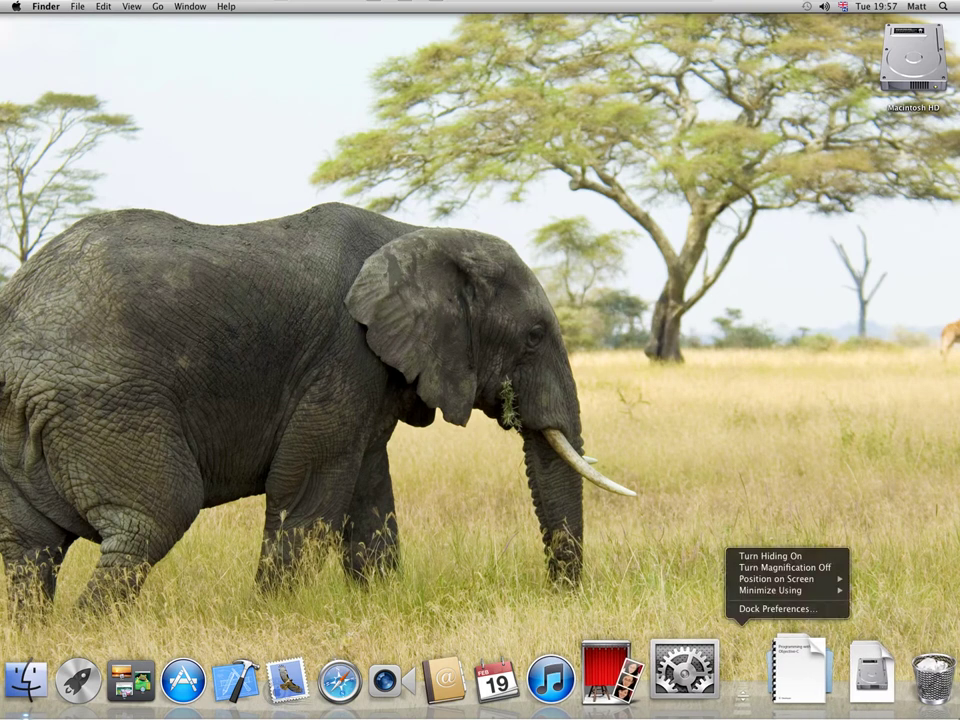
left_click(767, 556)
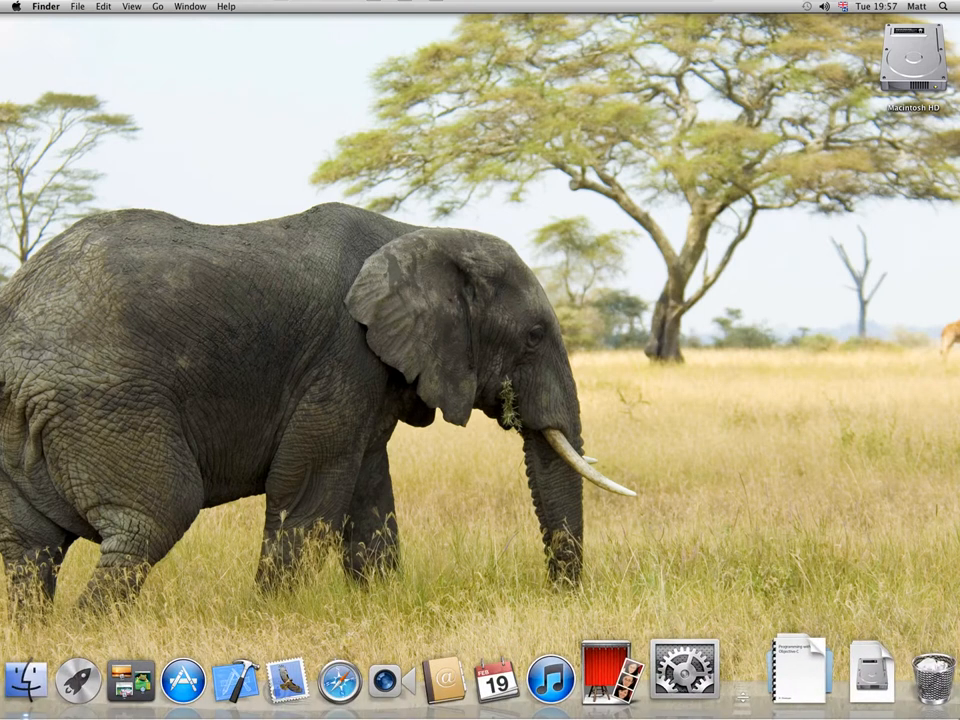
right_click(742, 693)
left_click(772, 556)
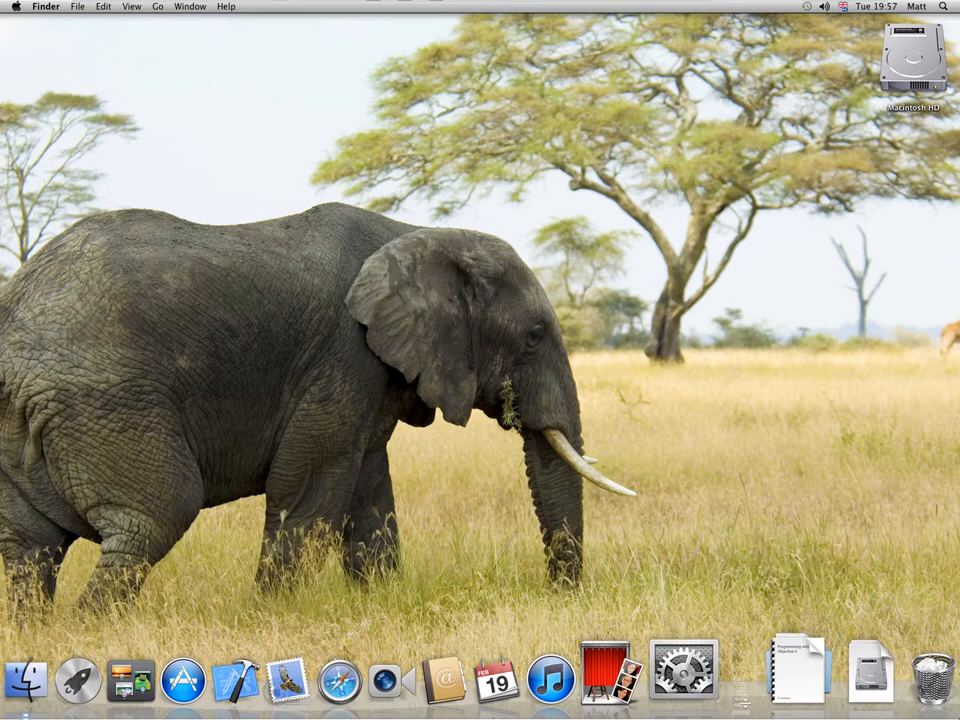
Step: Move the Dock to the left side, then the right side, then back to the bottom
right_click(743, 700)
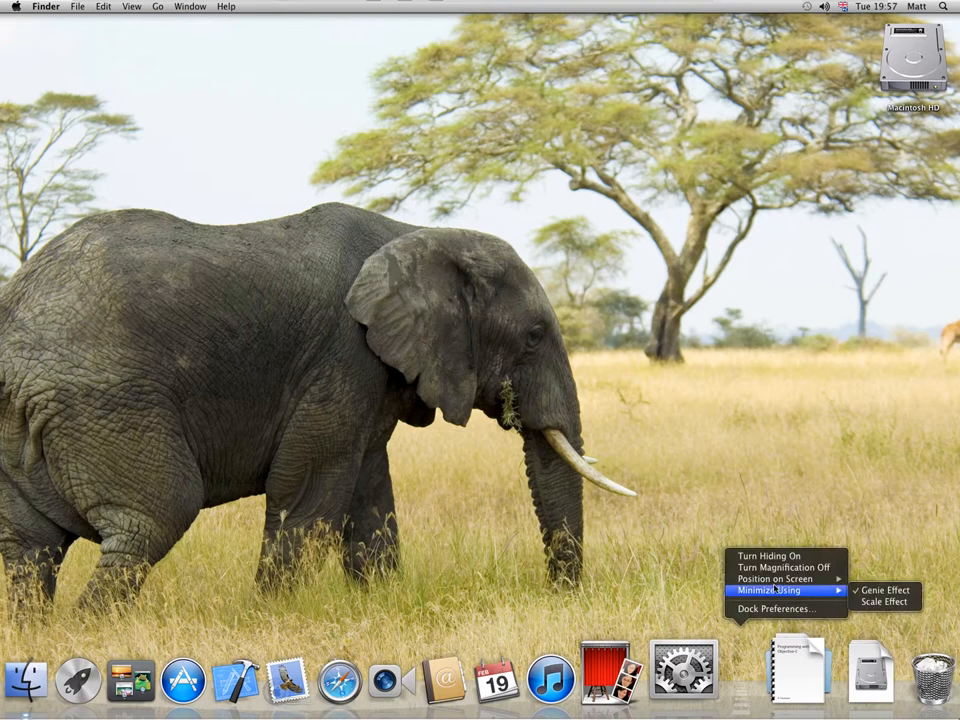
left_click(868, 578)
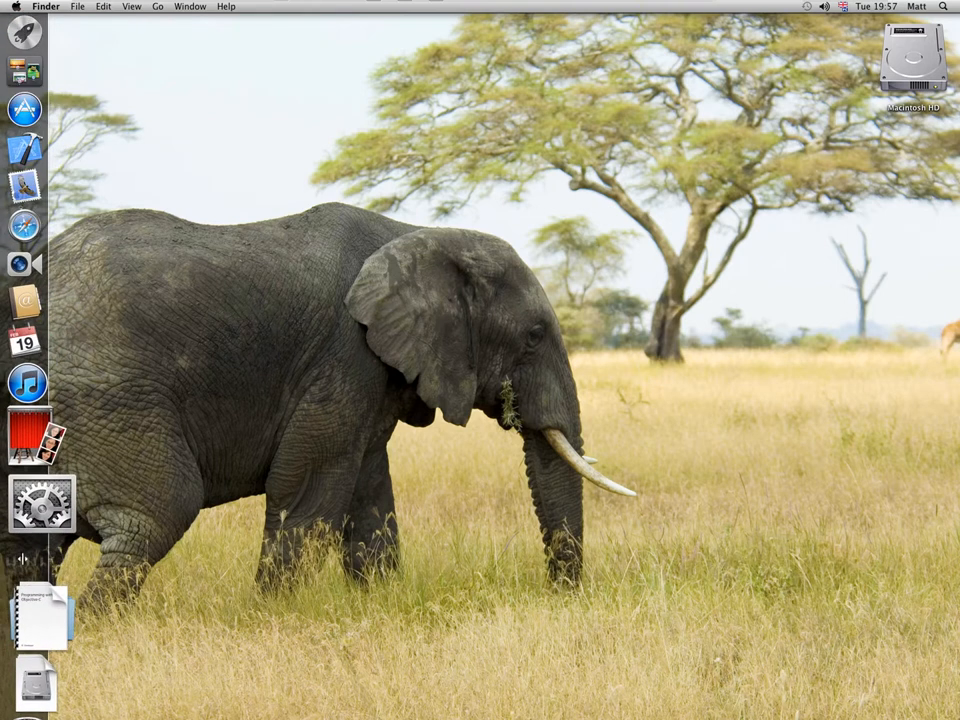
right_click(22, 558)
mouse_move(150, 537)
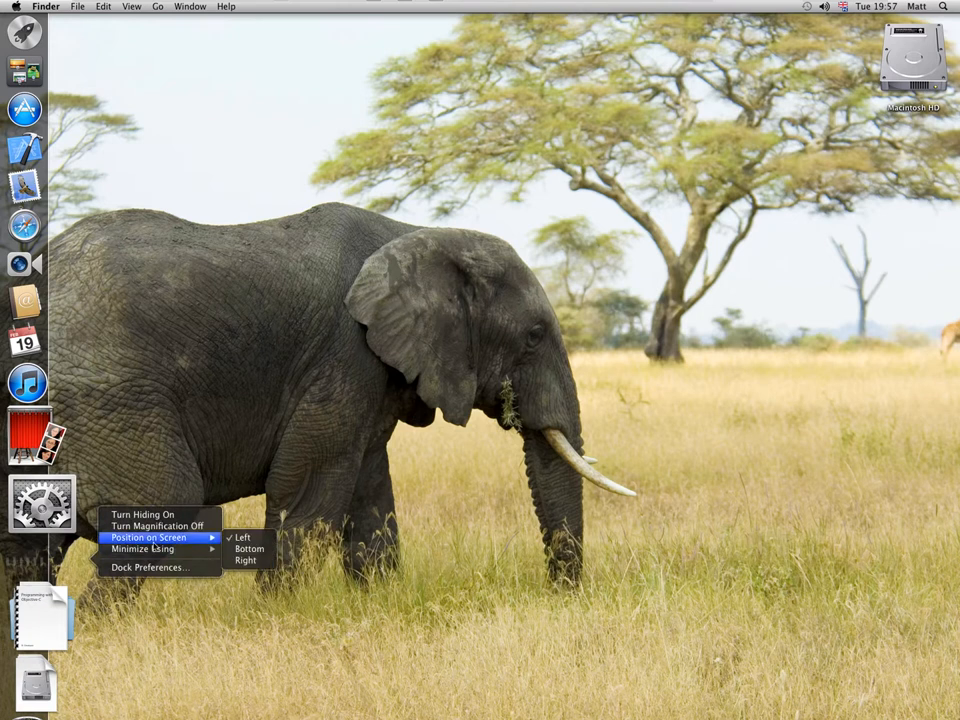
left_click(247, 560)
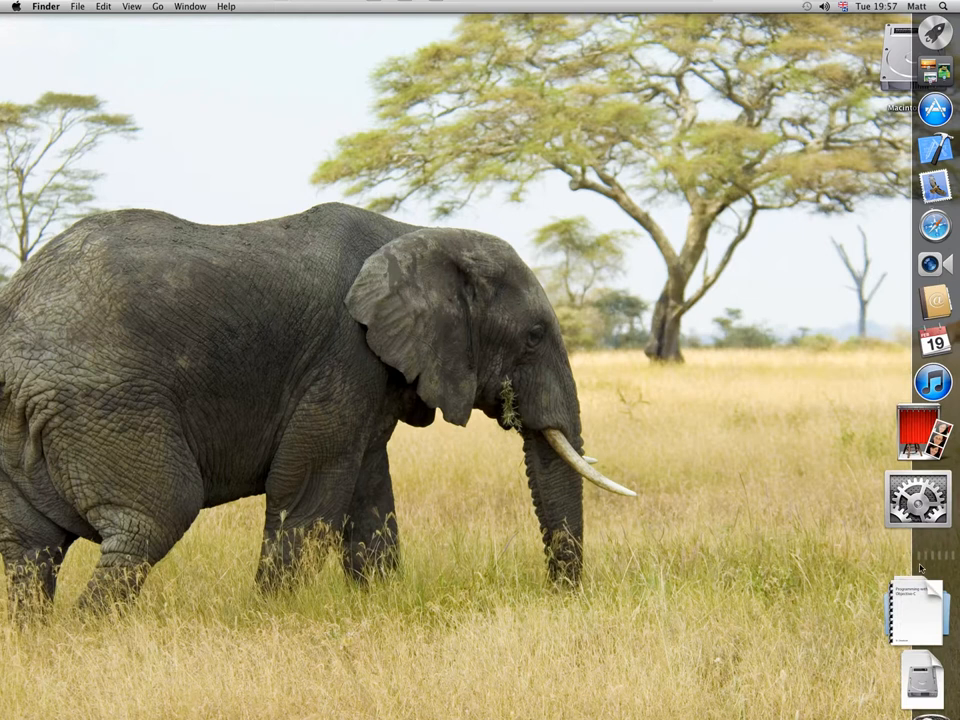
right_click(924, 560)
mouse_move(790, 536)
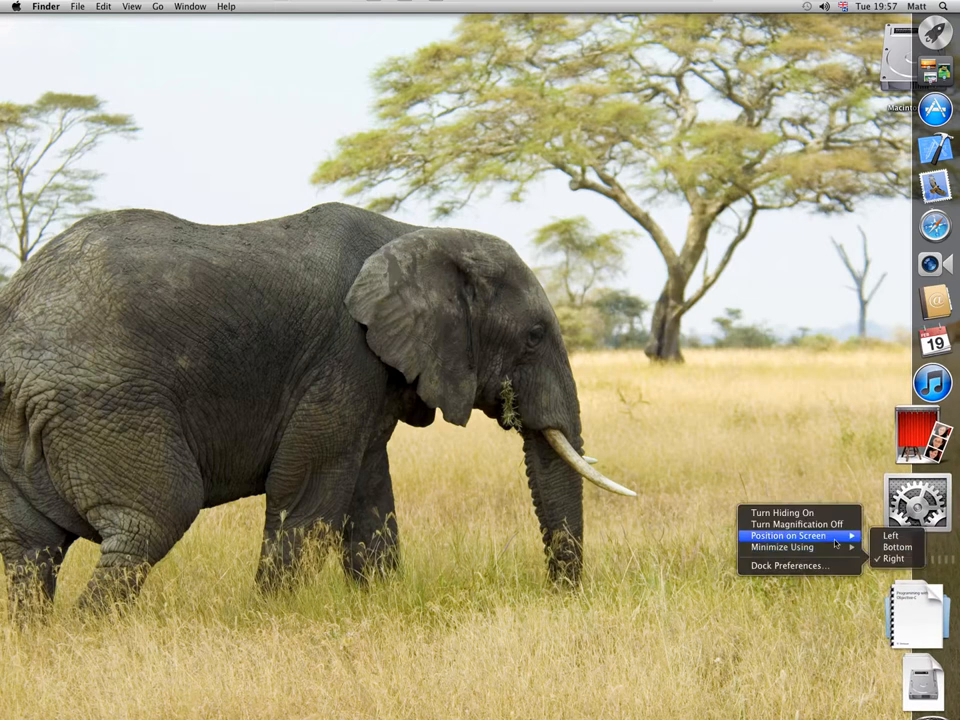
left_click(896, 547)
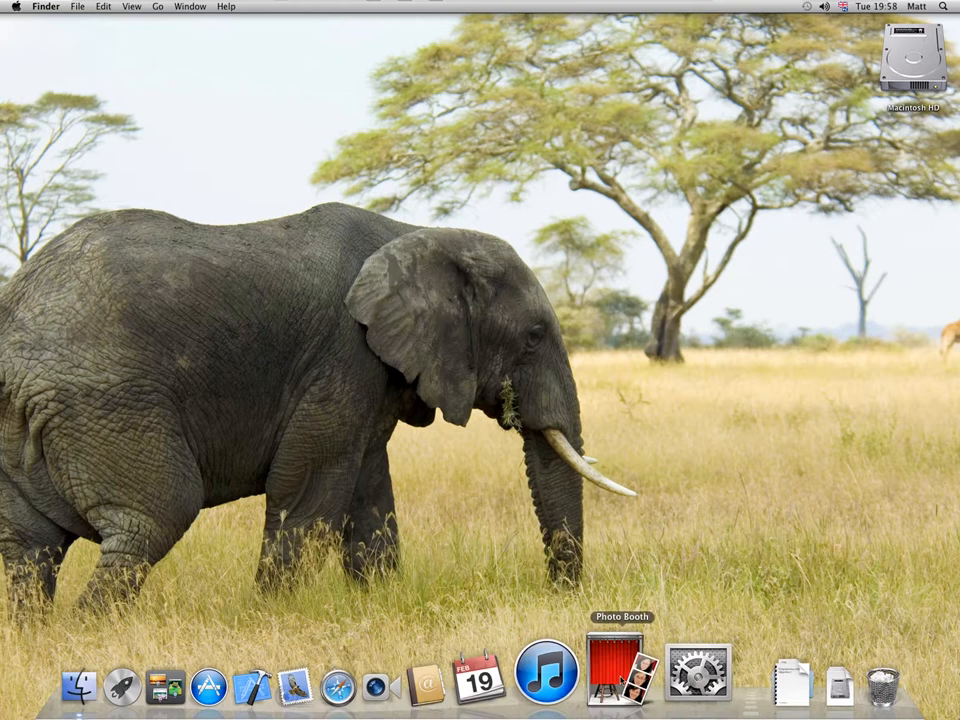
Step: Turn Dock icon magnification off and then back on
right_click(697, 690)
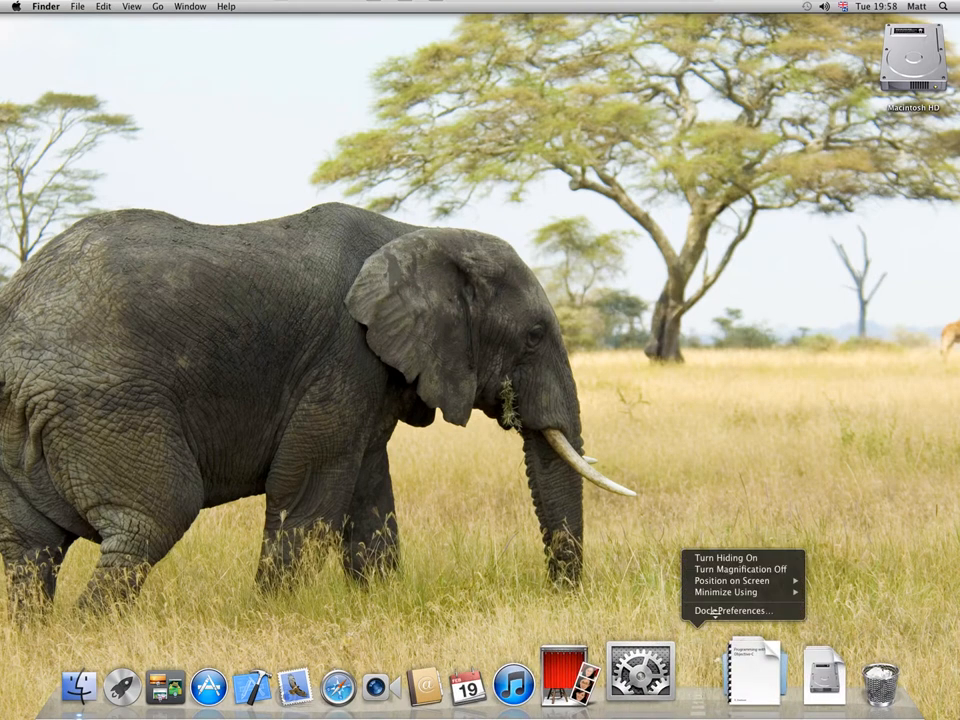
left_click(740, 569)
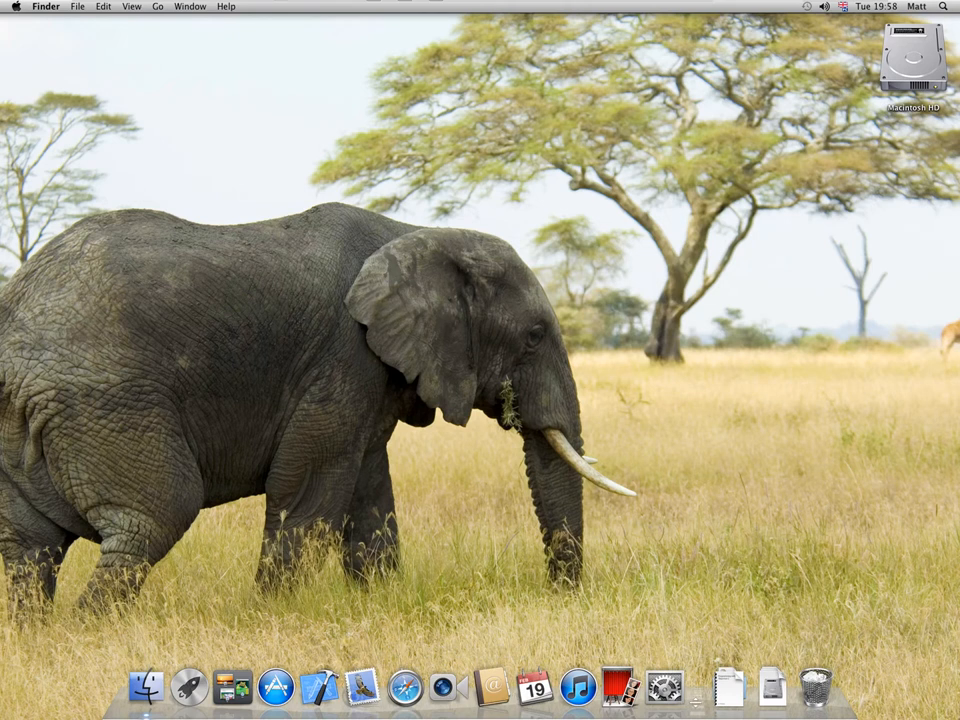
right_click(698, 690)
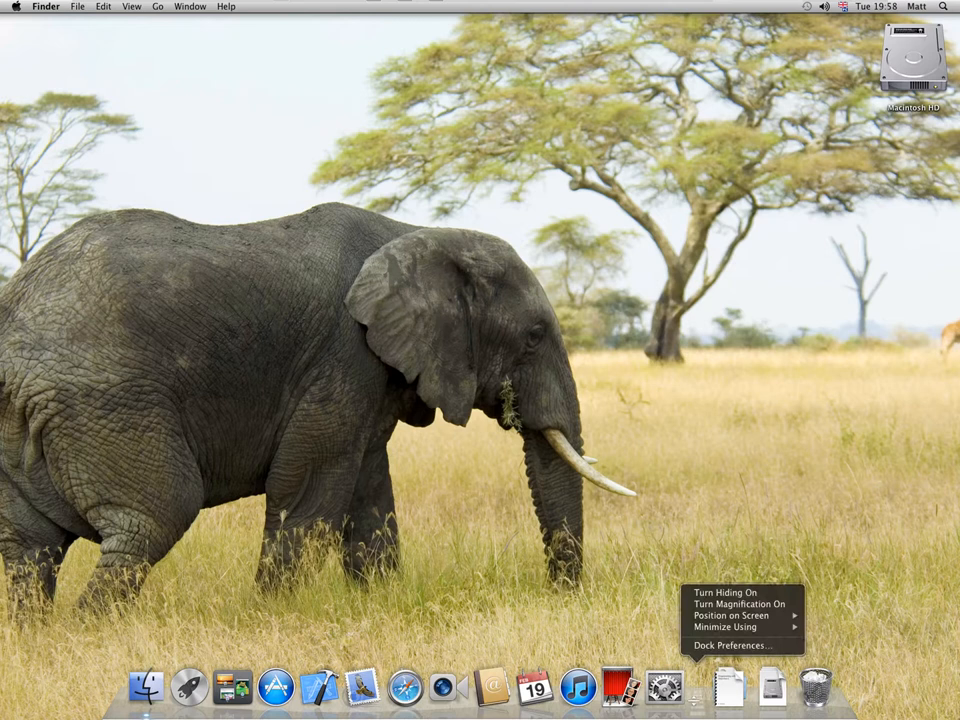
left_click(740, 604)
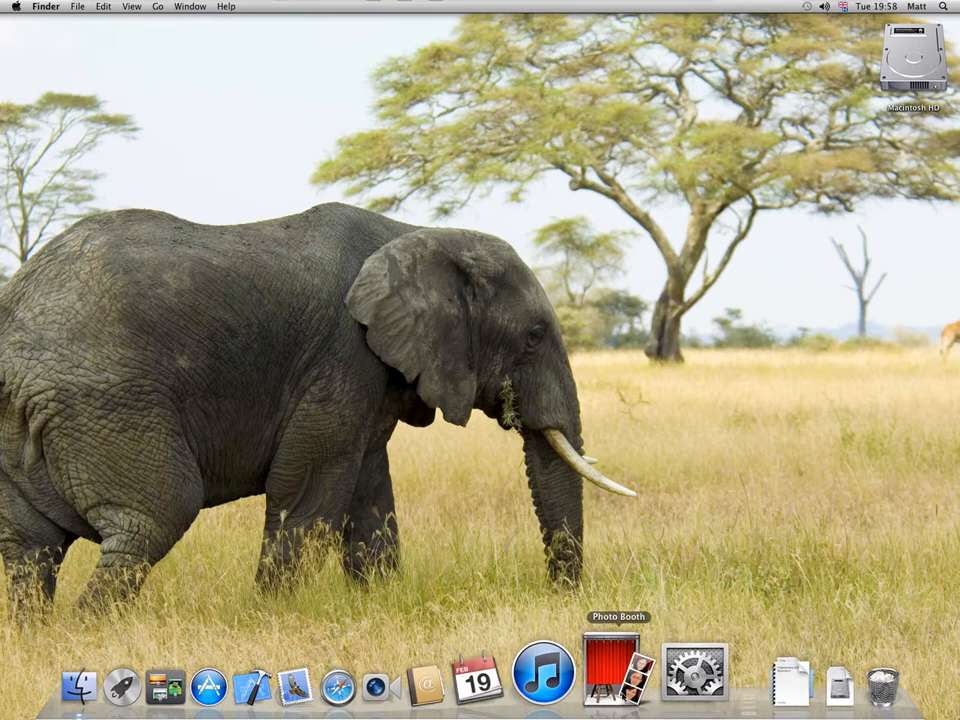
Step: Launch System Preferences and close its window, then launch Safari and close its Google window
left_click(669, 672)
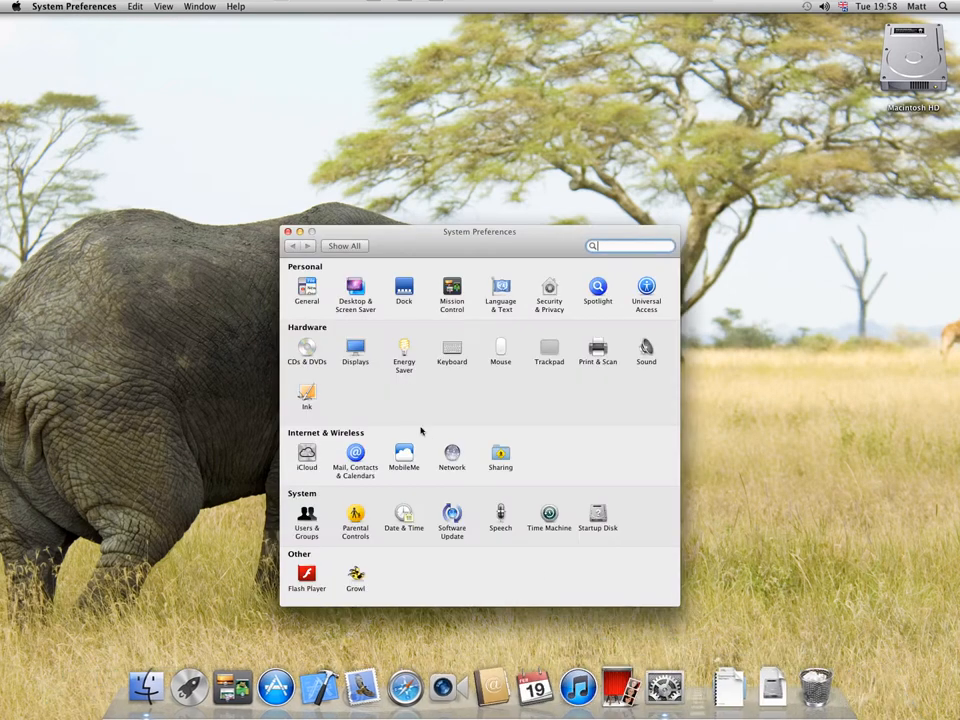
left_click(288, 232)
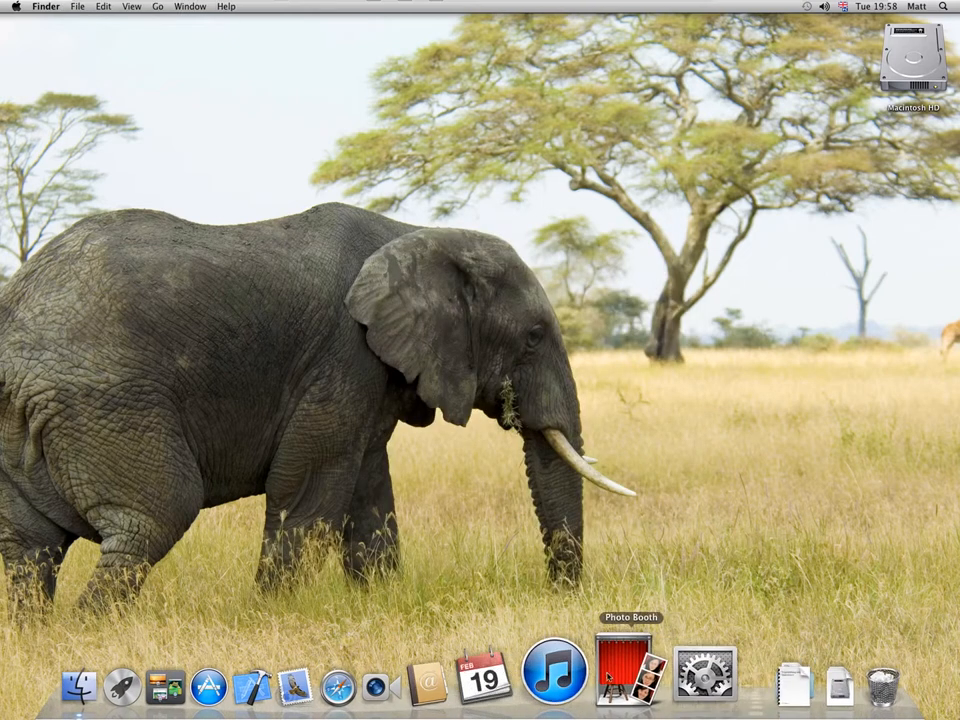
left_click(410, 672)
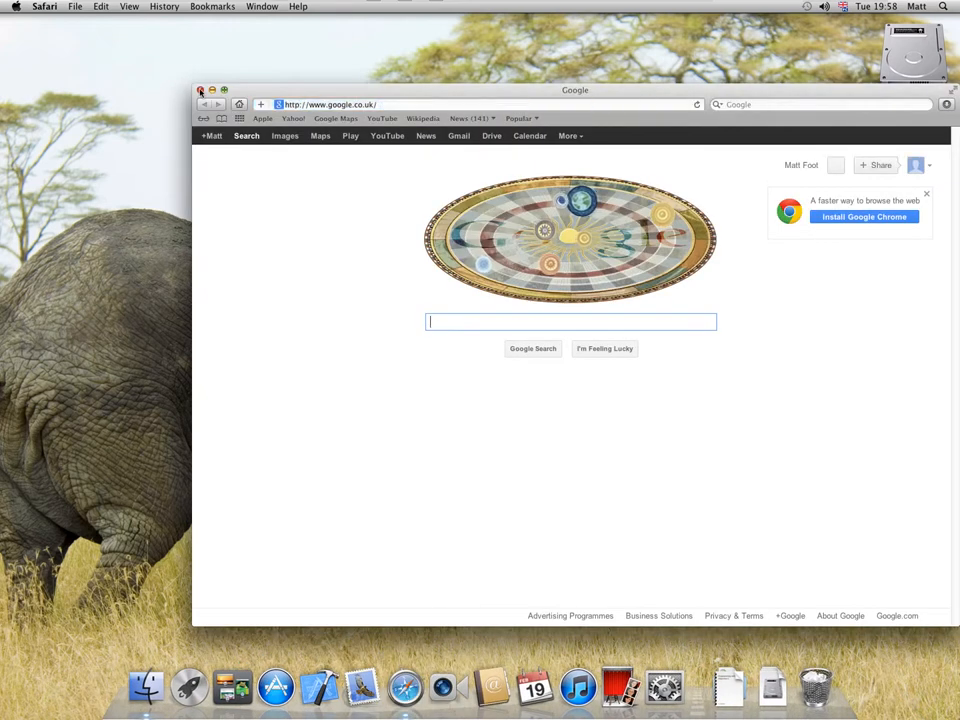
left_click(201, 90)
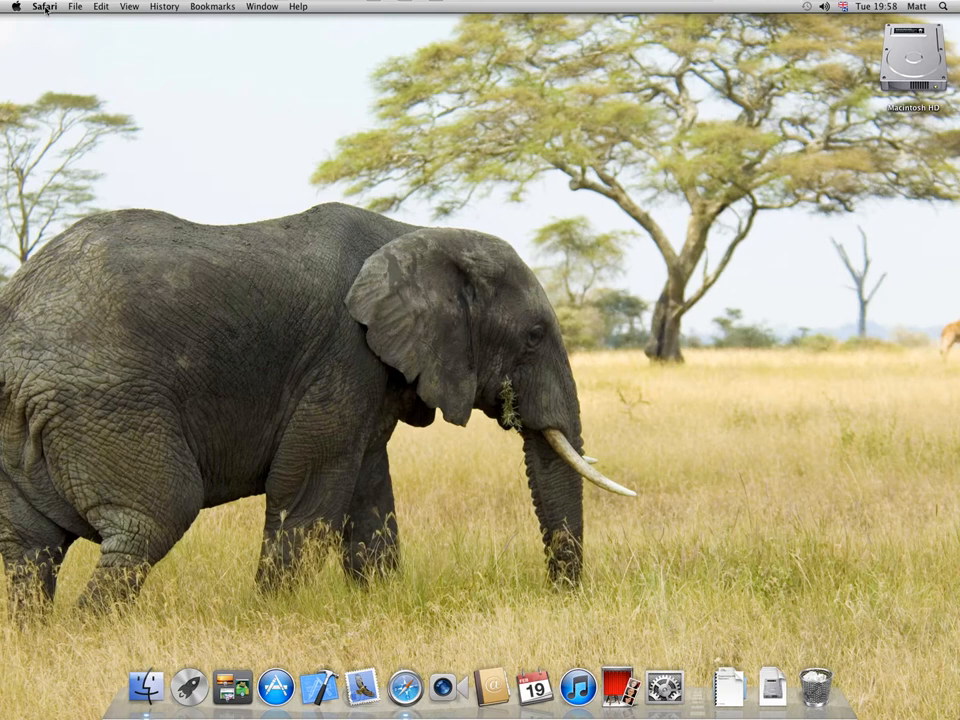
Step: Quit Safari from its menu, relaunch it, and close the window with Cmd-W
left_click(45, 8)
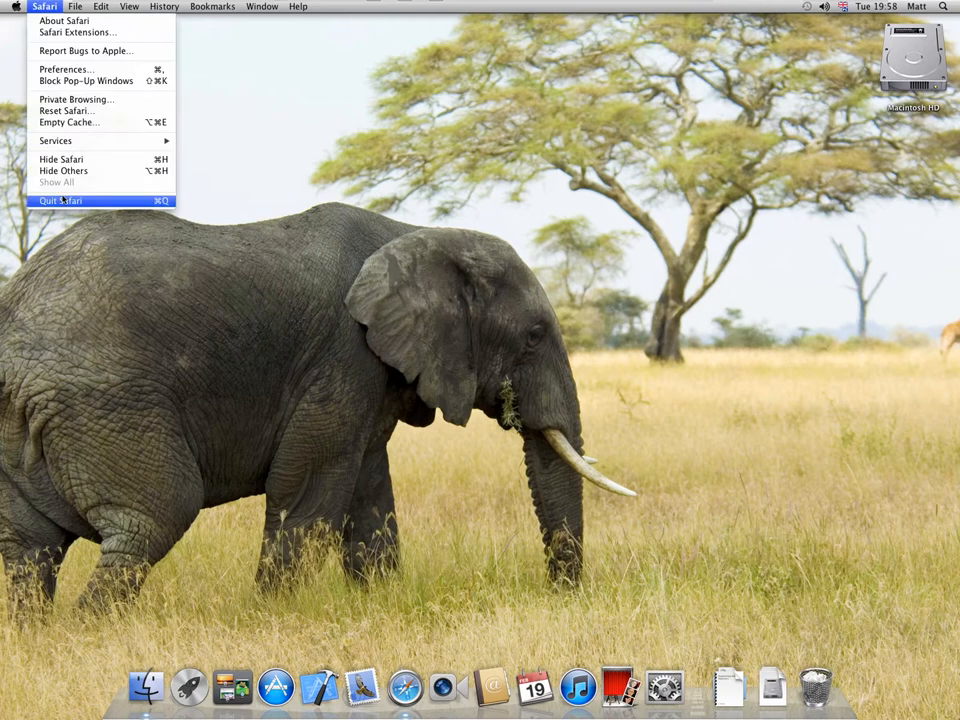
left_click(50, 152)
left_click(405, 685)
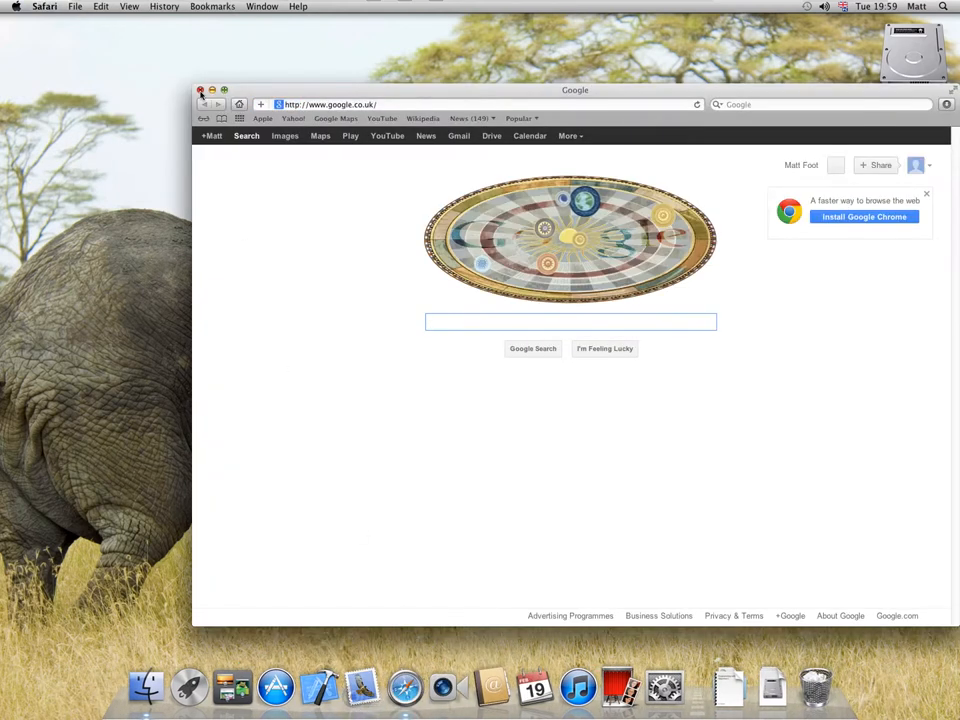
key("super+w")
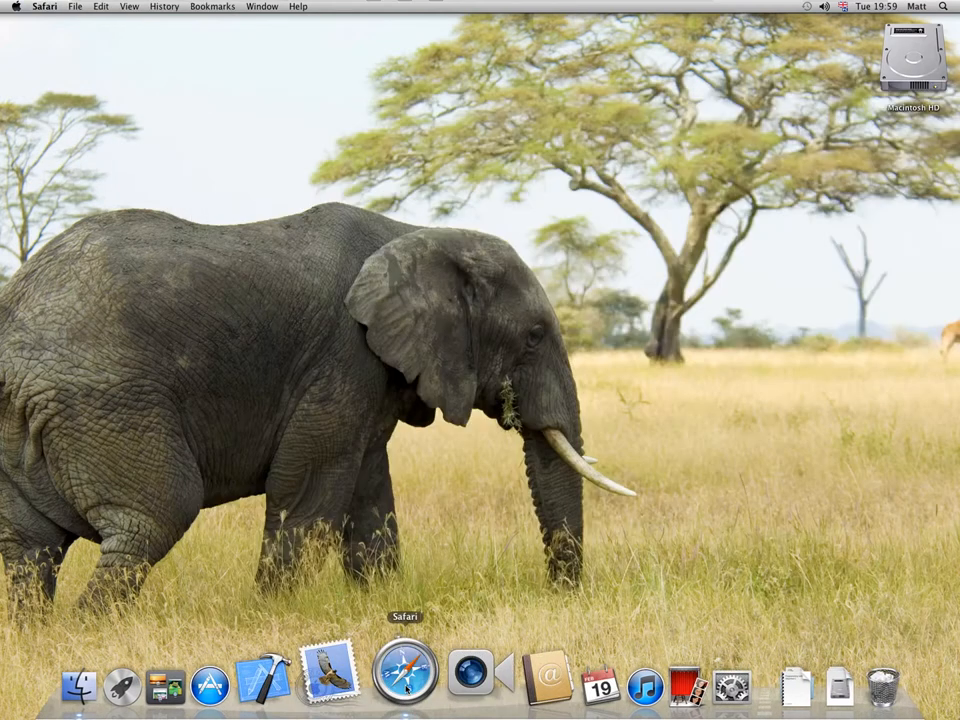
Step: Open a new Safari window from its Dock menu, close it, then quit Safari from the Dock
right_click(407, 683)
left_click(420, 553)
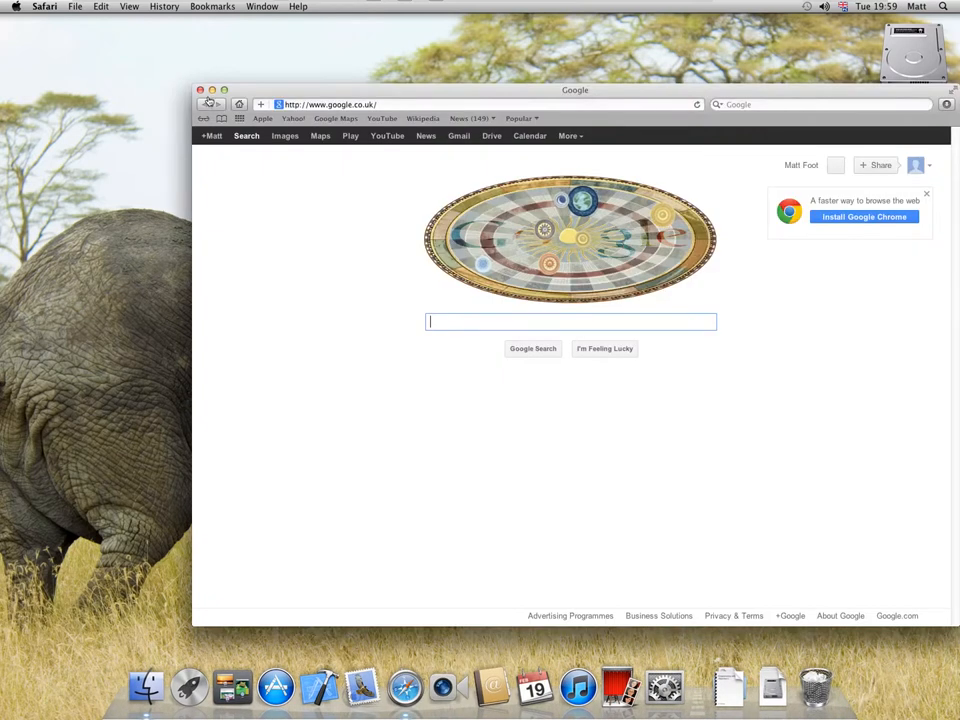
left_click(200, 90)
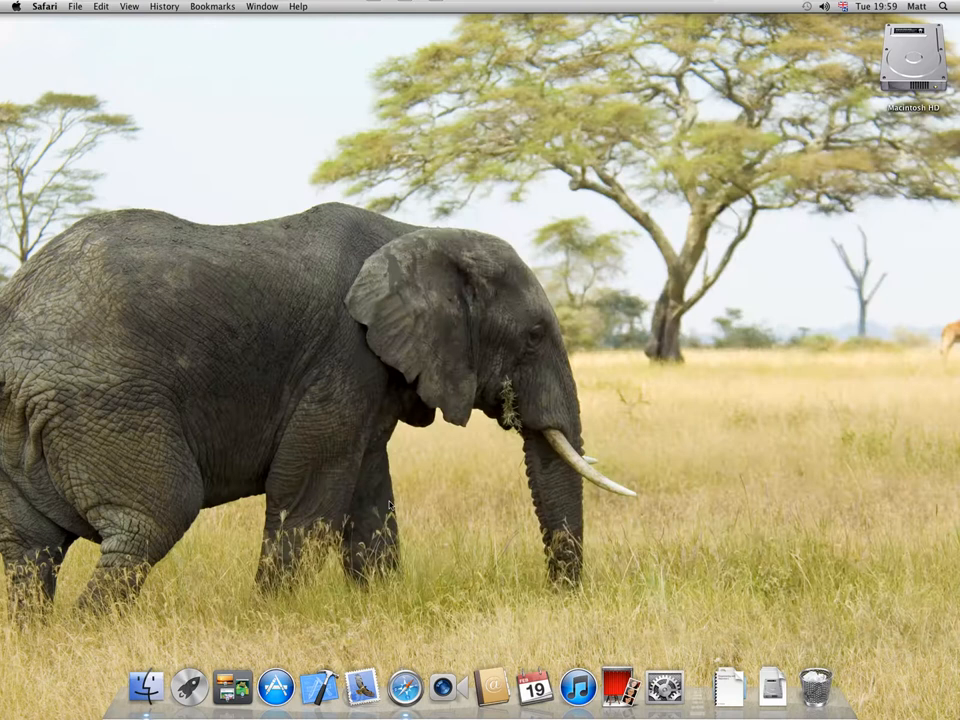
right_click(405, 686)
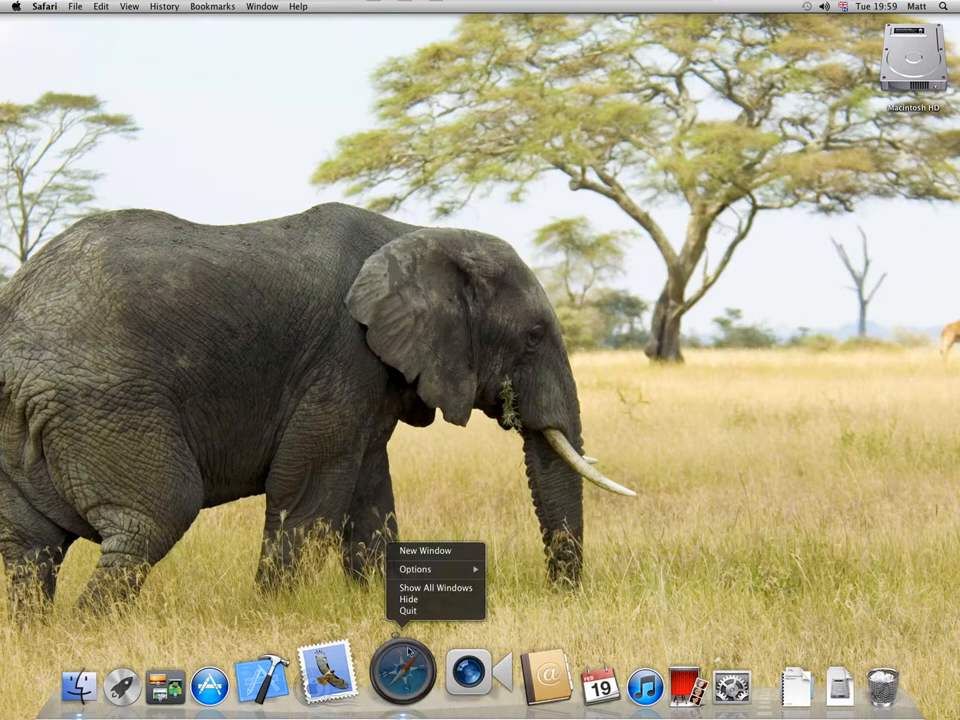
left_click(408, 611)
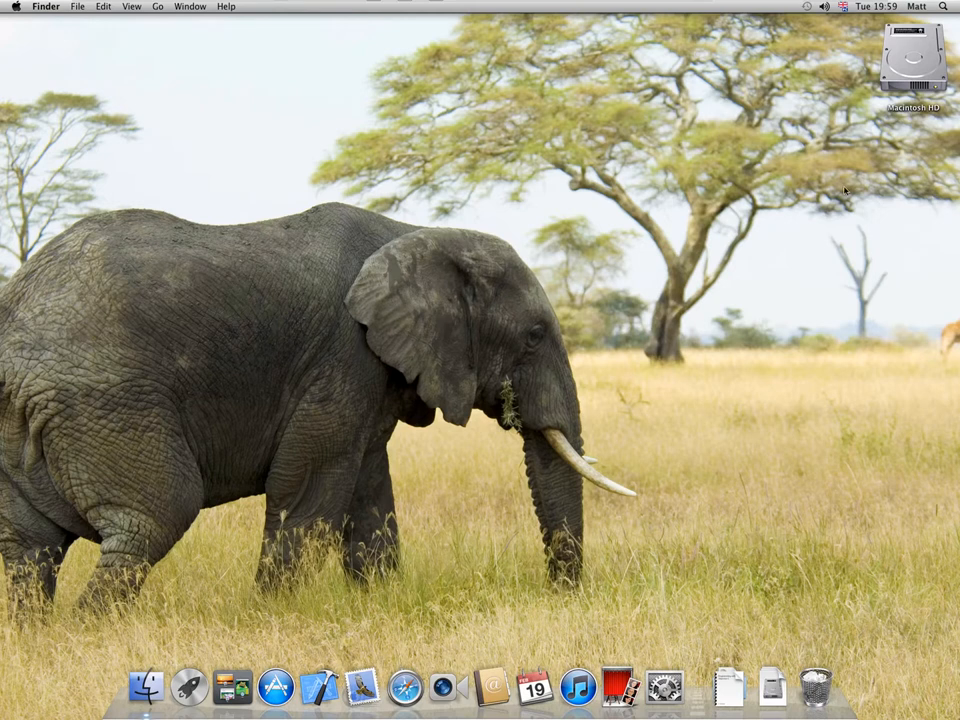
Step: Open Macintosh HD > Applications and drag QuickTime Player onto the Dock
double_click(922, 65)
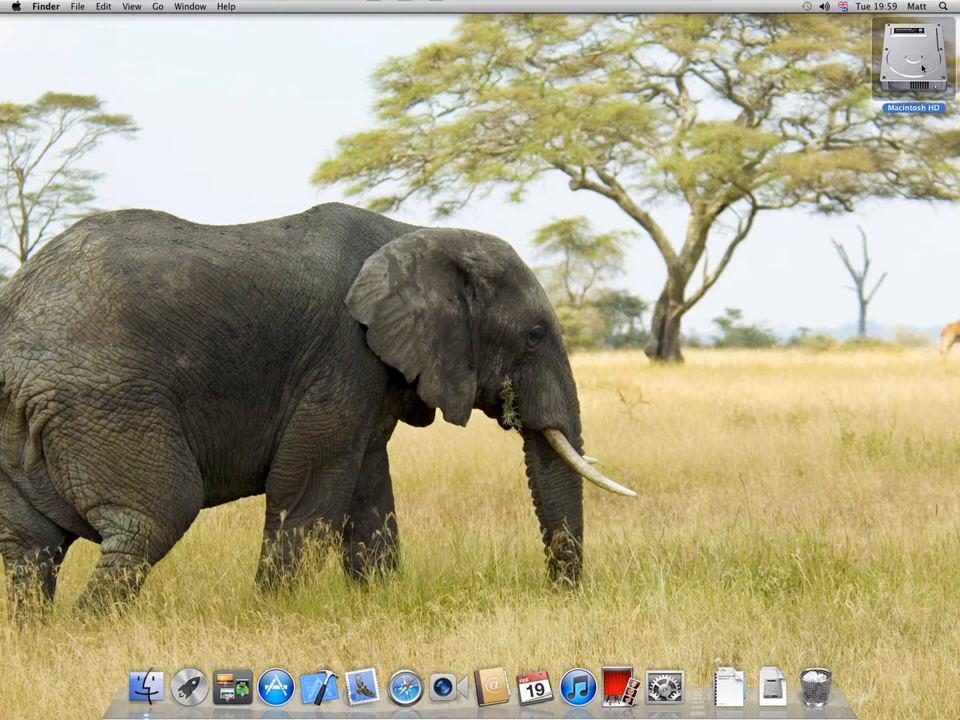
double_click(182, 185)
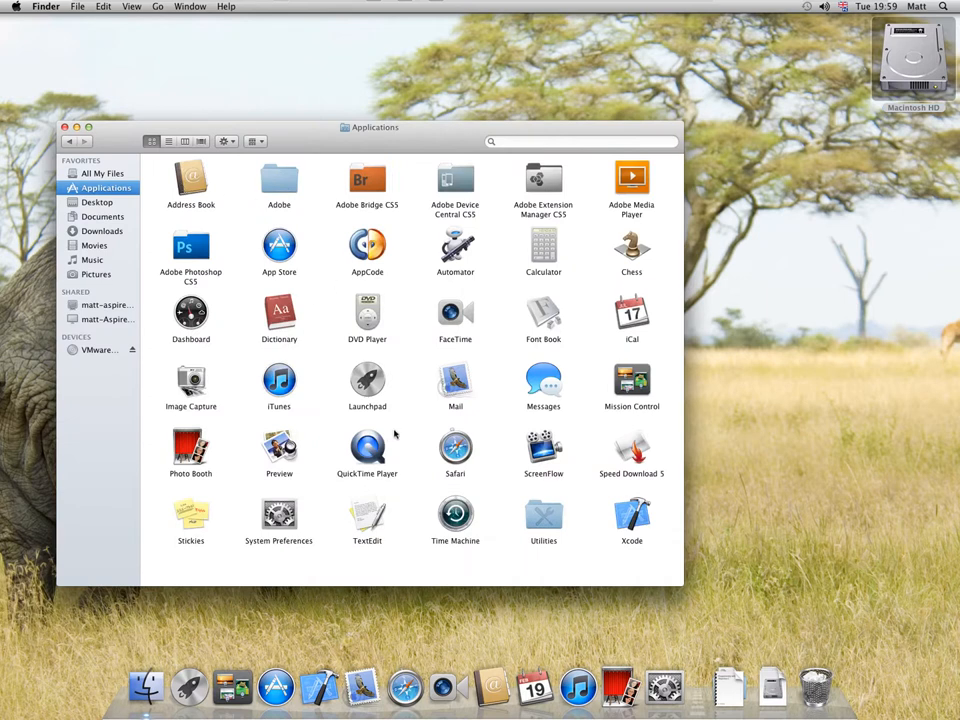
left_click(368, 450)
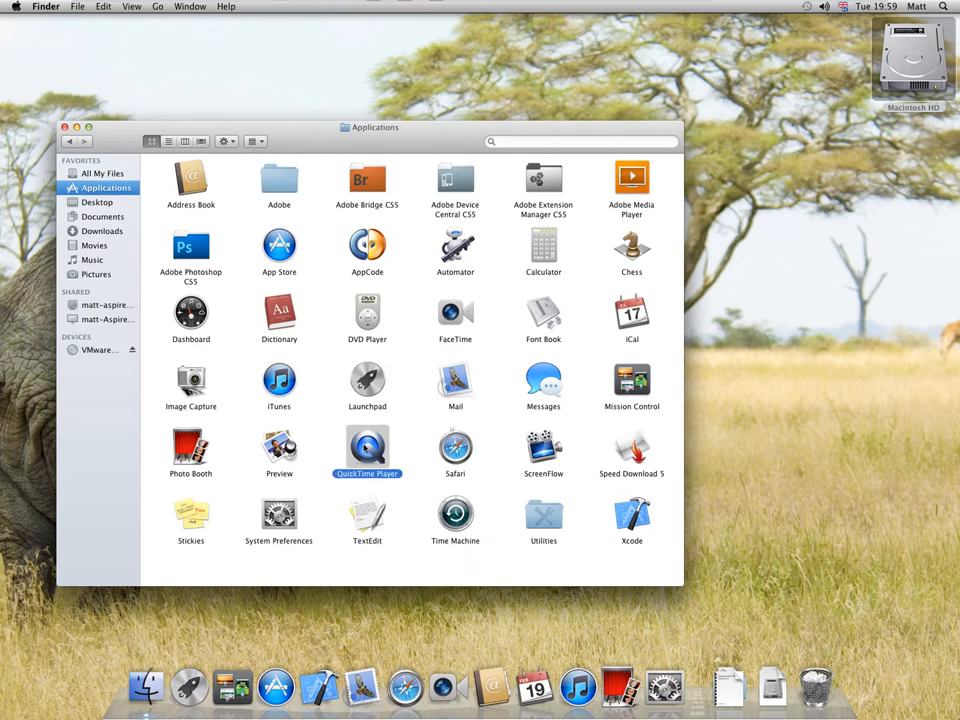
left_click_drag(368, 450, 345, 680)
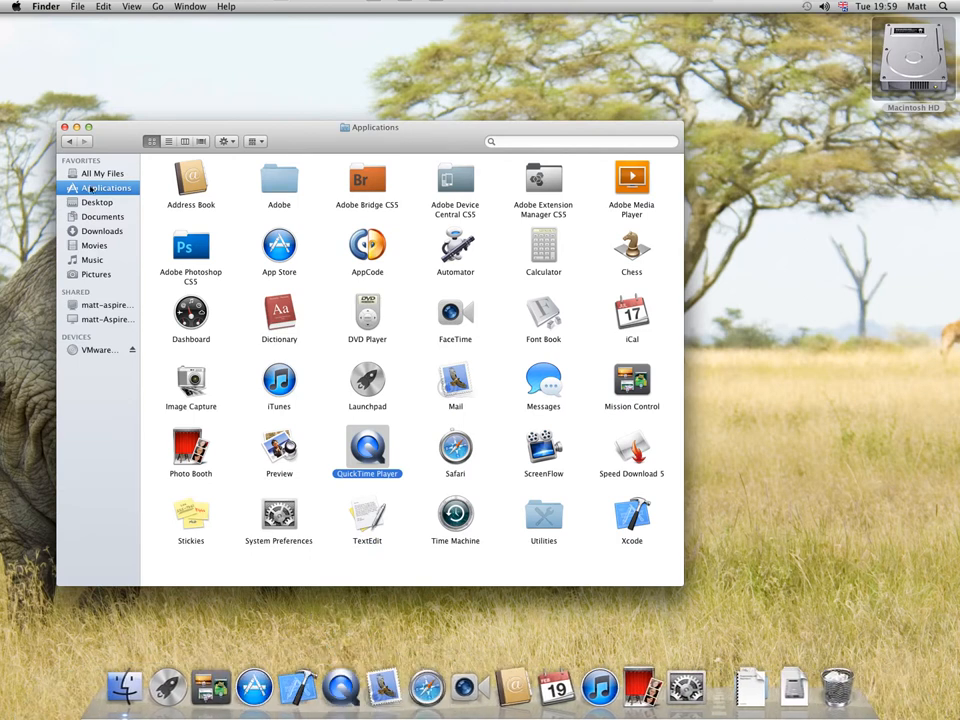
Step: Close the Applications window and drag QuickTime Player off the Dock to remove it
left_click(64, 127)
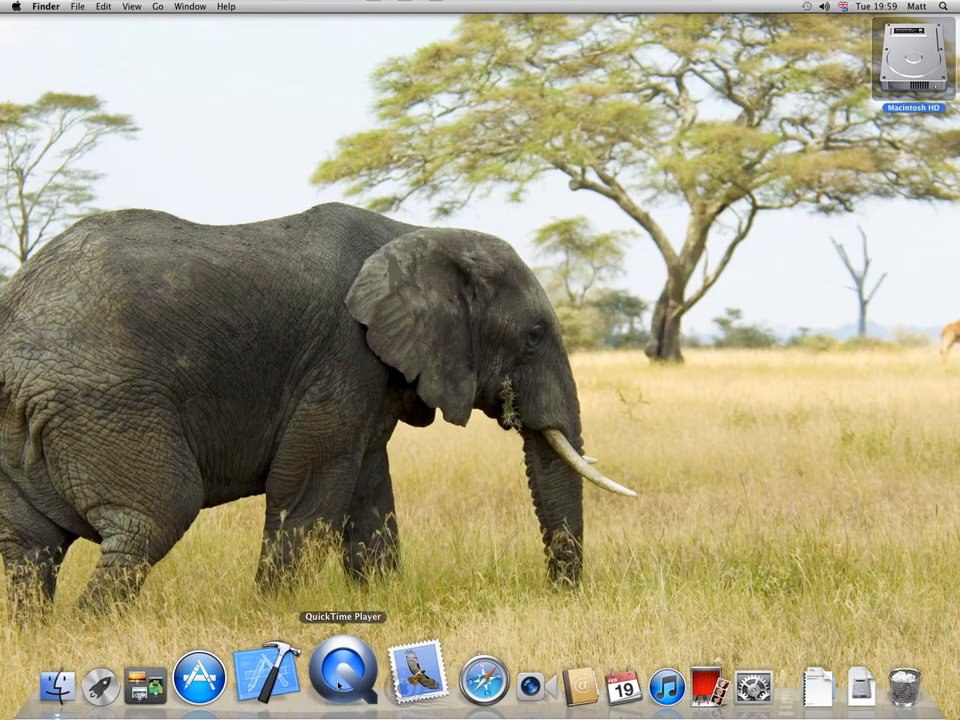
left_click(340, 684)
right_click(340, 684)
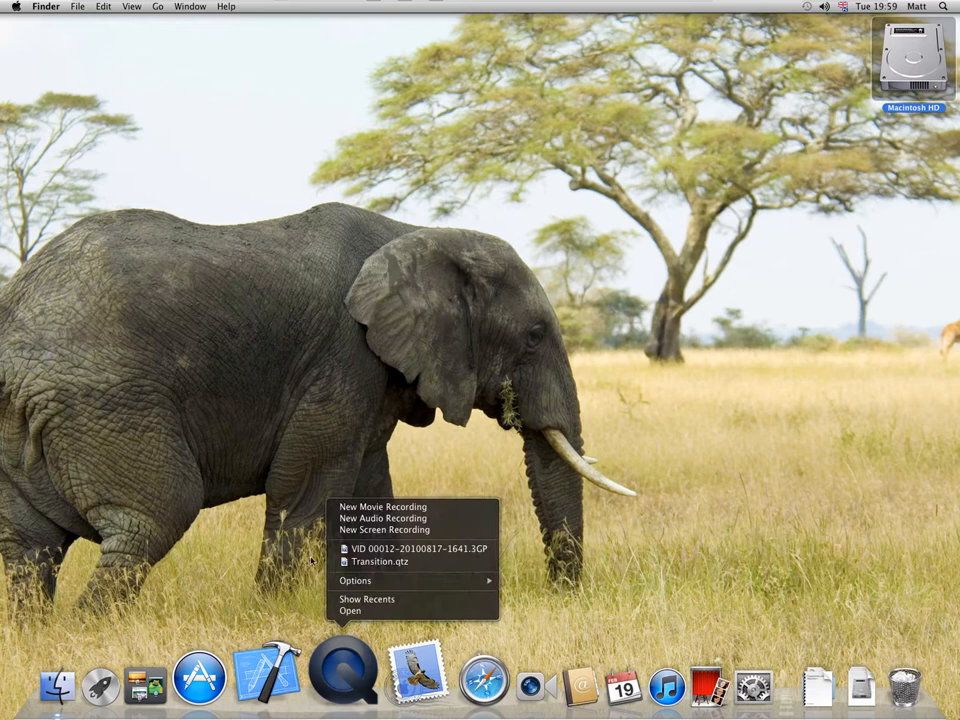
left_click(305, 540)
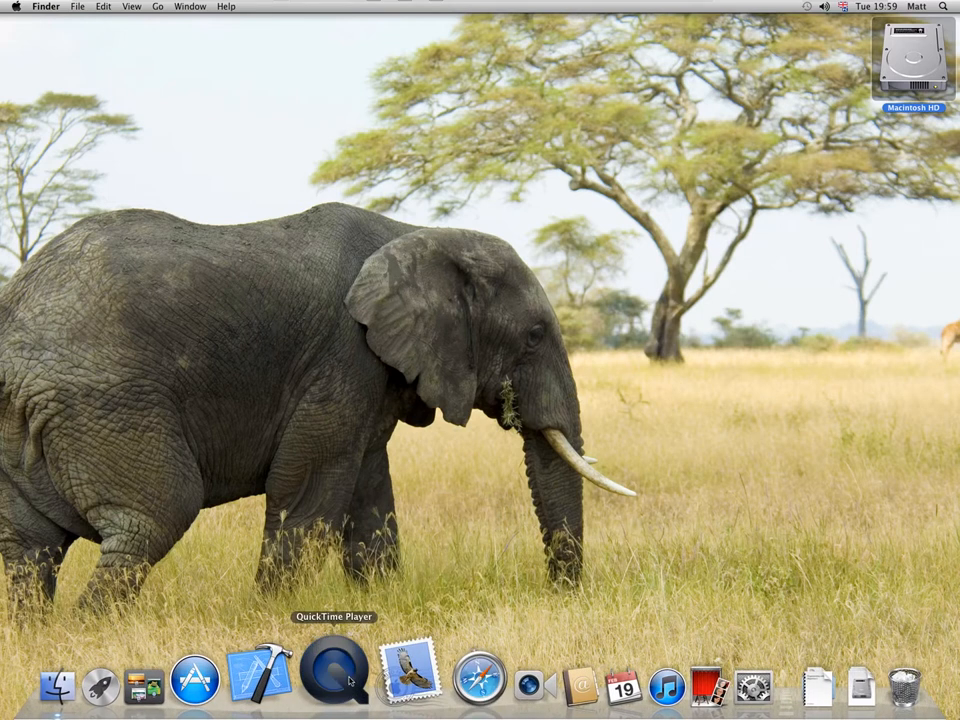
mouse_move(340, 684)
left_mouse_down()
mouse_move(357, 495)
mouse_move(335, 478)
left_mouse_up()
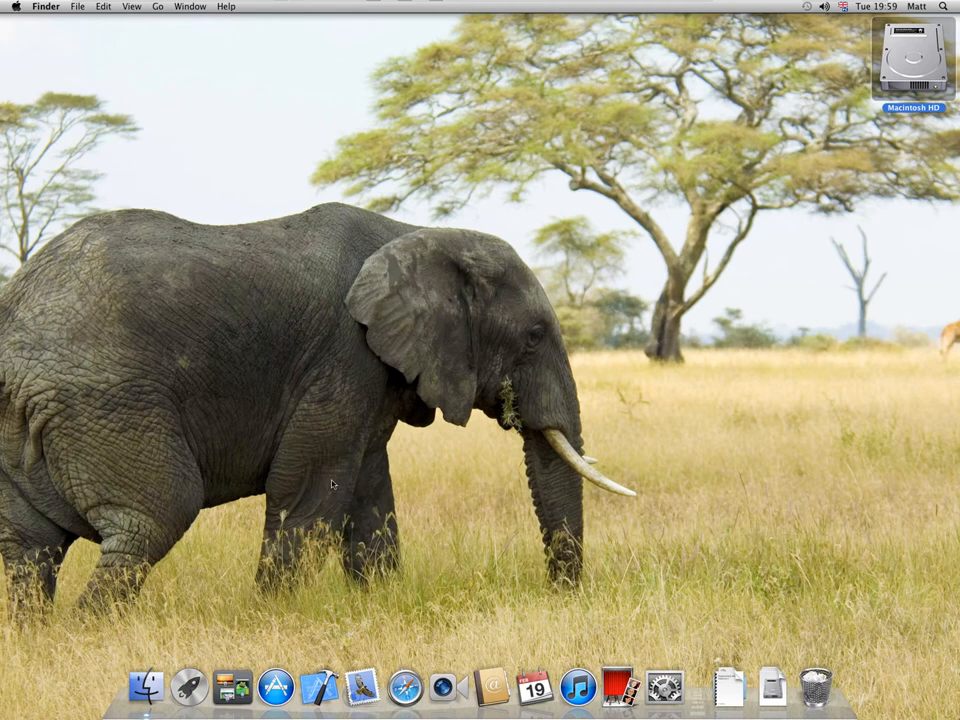
Step: Reopen Macintosh HD > Applications and select QuickTime Player
double_click(912, 62)
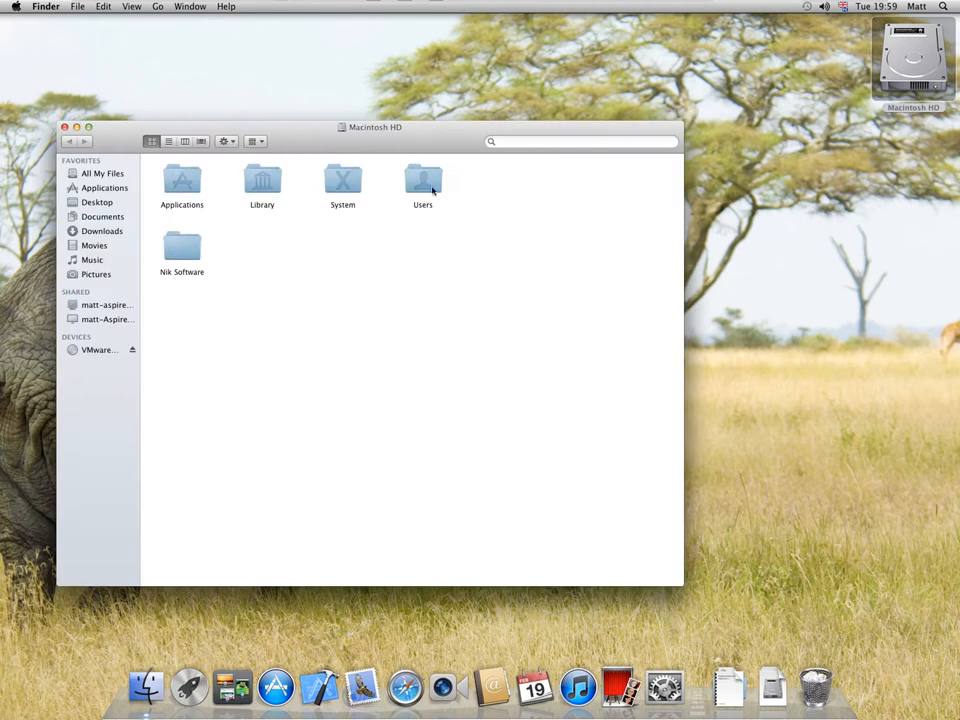
left_click(180, 188)
double_click(180, 188)
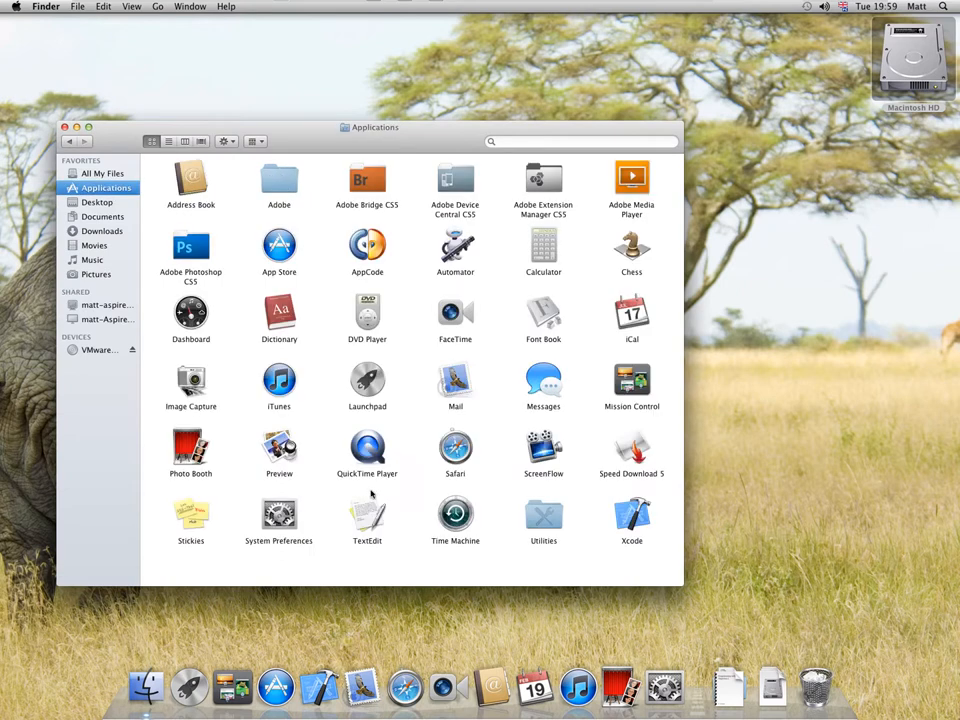
left_click(368, 455)
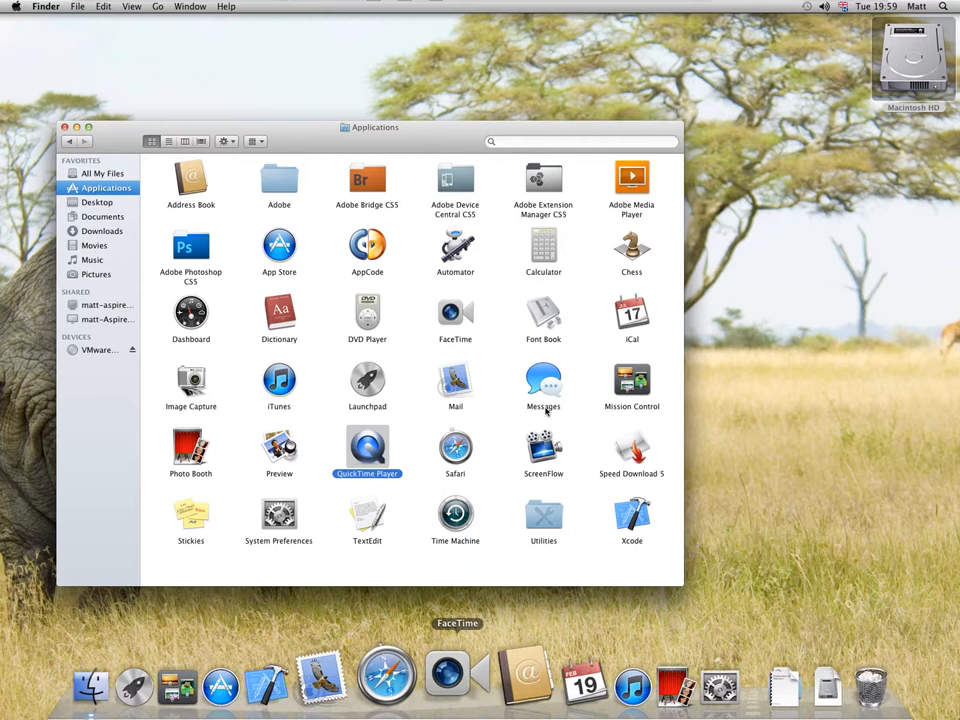
Step: Close the Applications window and drag App Store along the Dock to sit between Mail and Safari
left_click(64, 127)
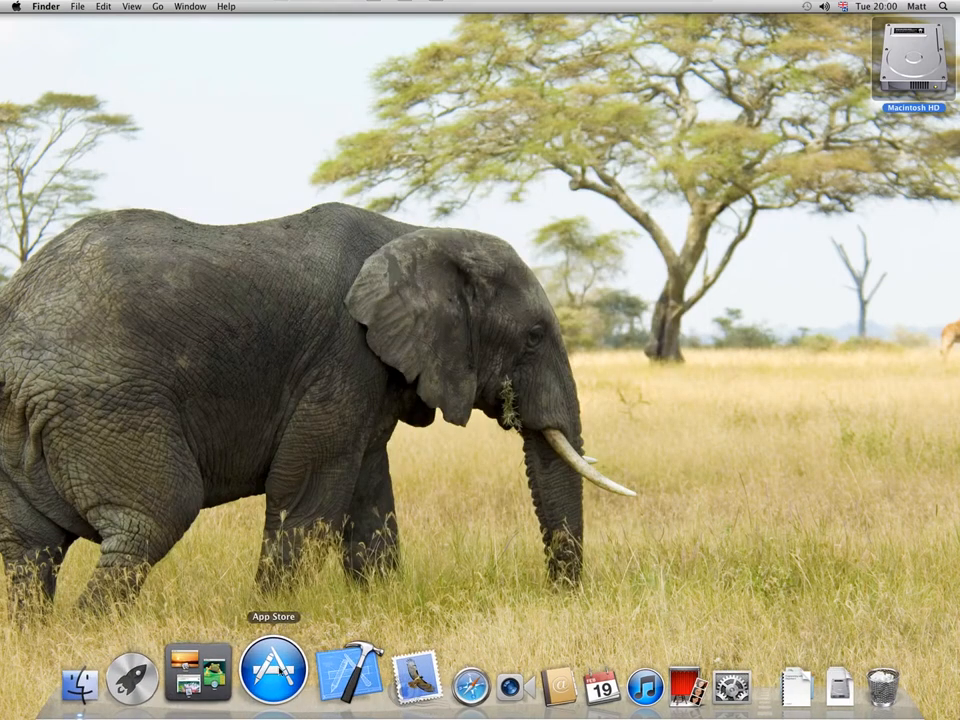
right_click(273, 672)
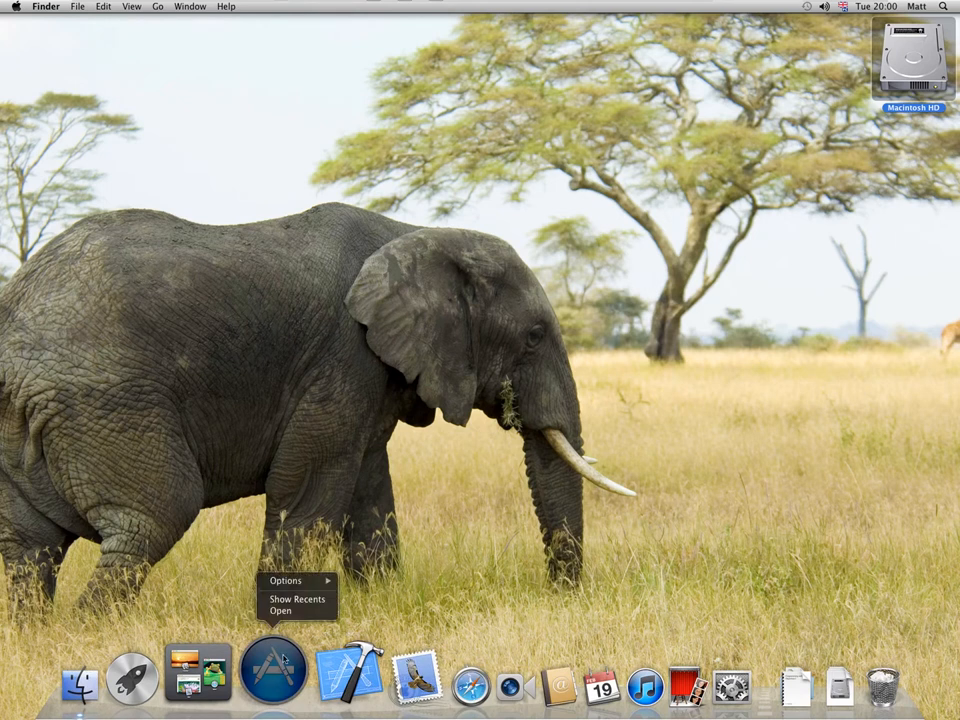
left_click(415, 607)
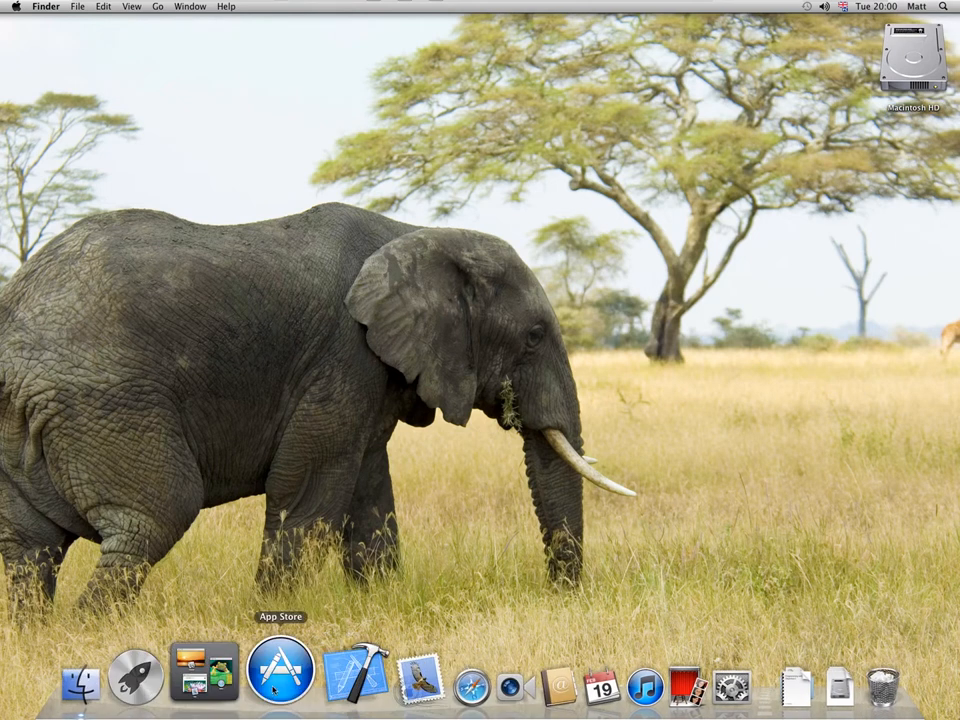
mouse_move(273, 678)
left_mouse_down()
mouse_move(336, 706)
mouse_move(377, 692)
left_mouse_up()
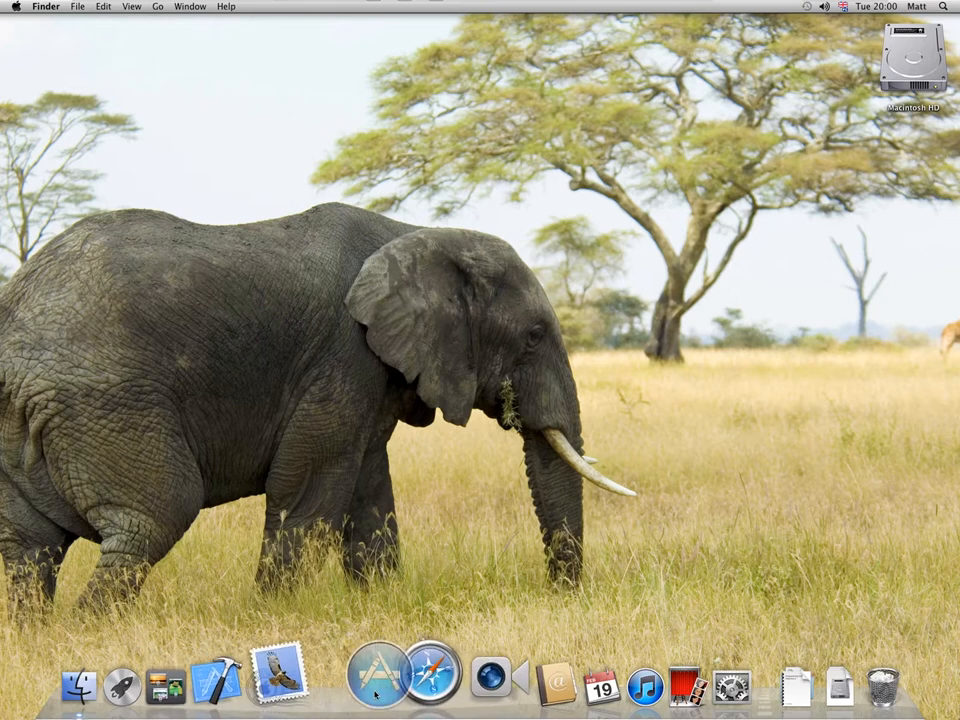
mouse_move(377, 692)
left_mouse_down()
mouse_move(489, 694)
mouse_move(355, 675)
left_mouse_up()
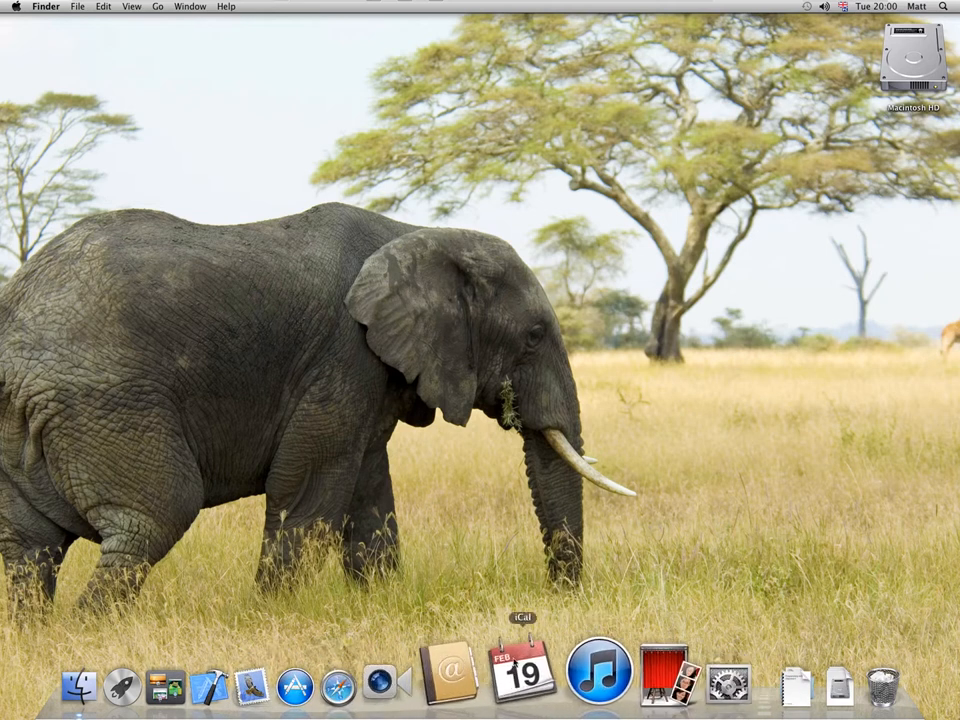
Step: In Launchpad, drag QuickTime Player onto iTunes to create the Music folder
left_click(183, 668)
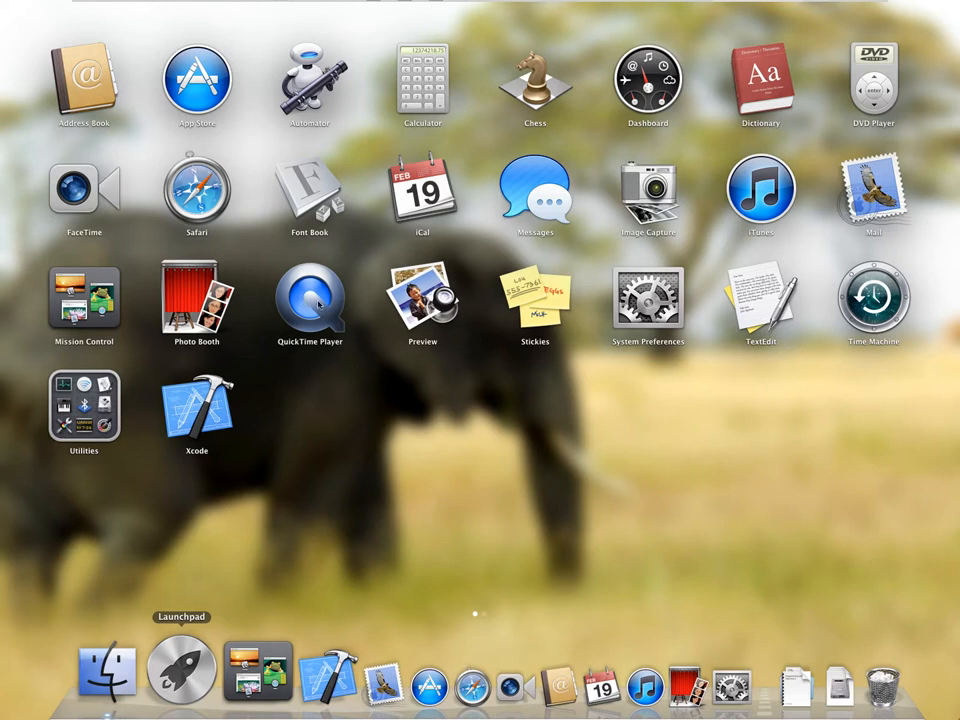
left_click(310, 298)
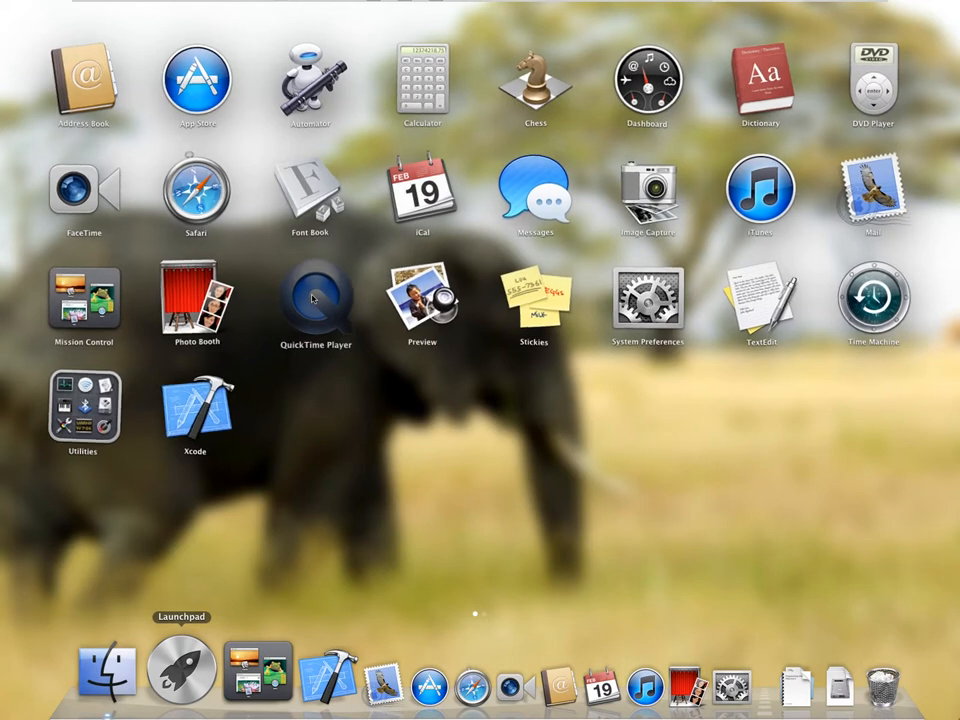
mouse_move(313, 298)
left_mouse_down()
mouse_move(815, 212)
mouse_move(866, 191)
left_mouse_up()
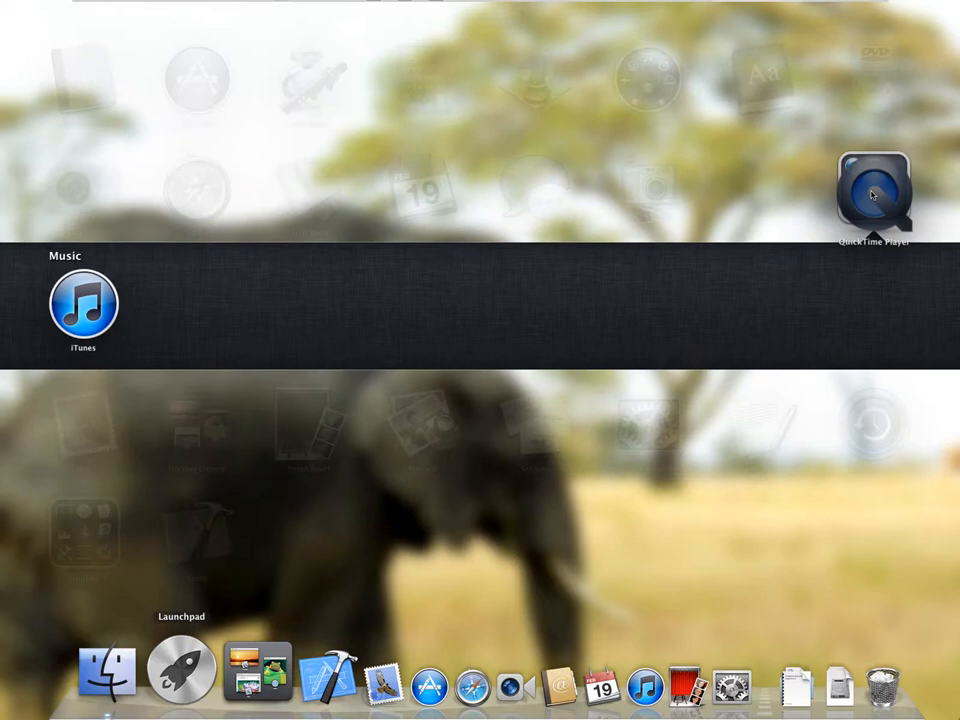
left_click_drag(872, 196, 872, 196)
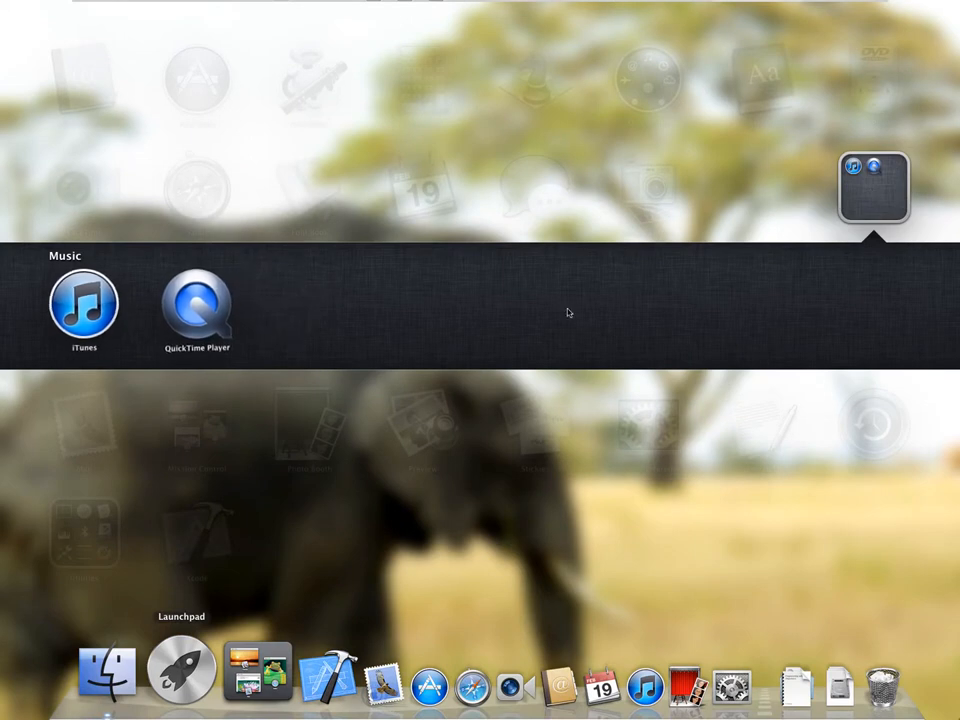
Step: Close the Music folder, reopen it to check its contents, and close it again
left_click(534, 566)
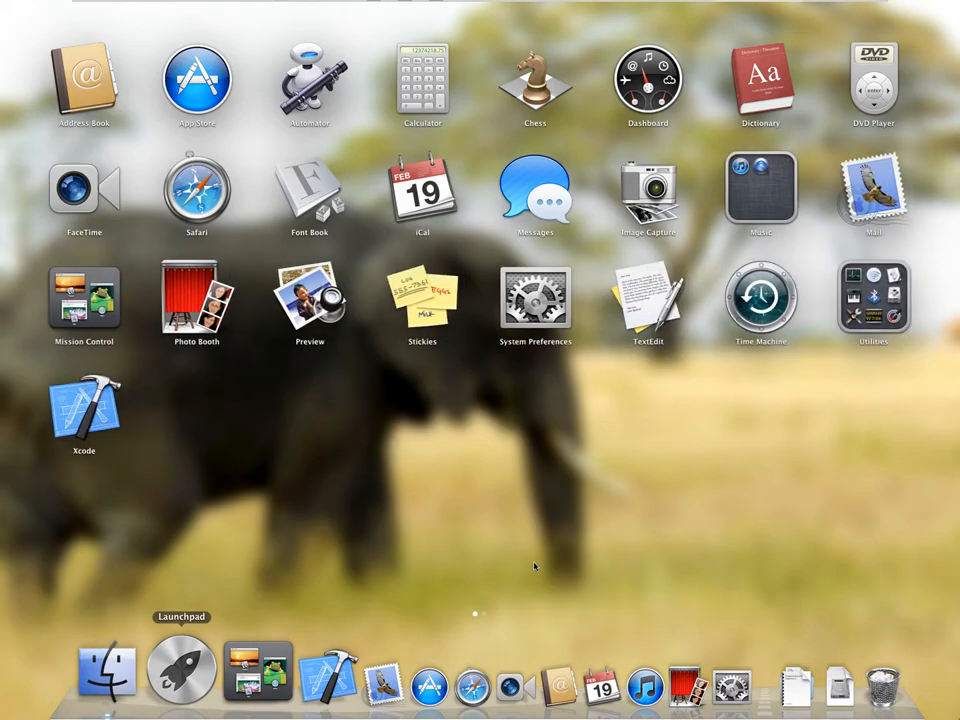
left_click(766, 194)
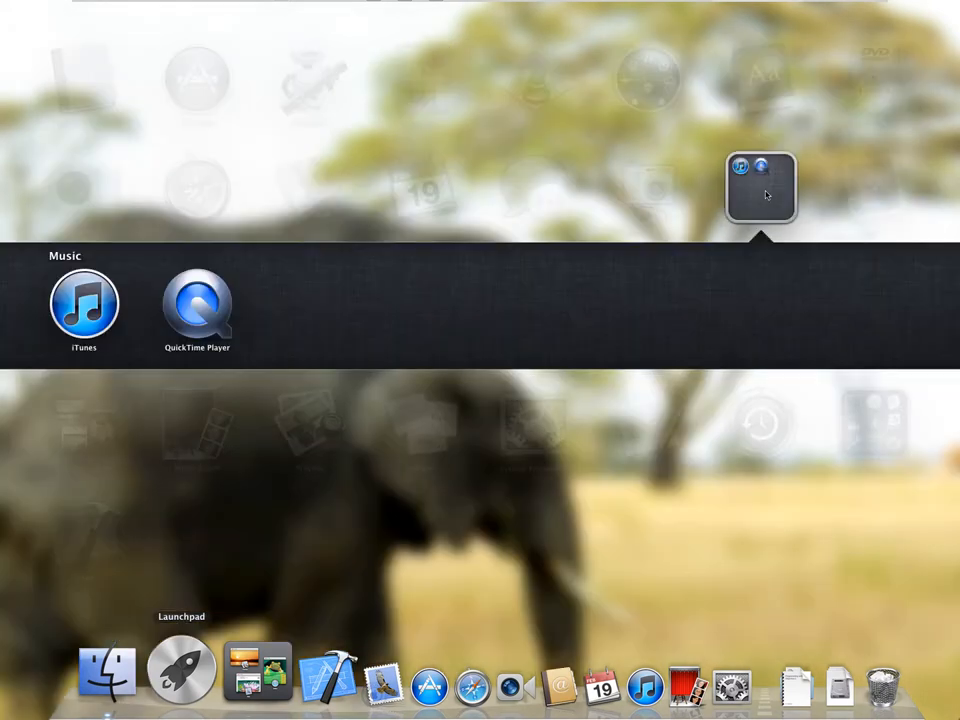
left_click(612, 540)
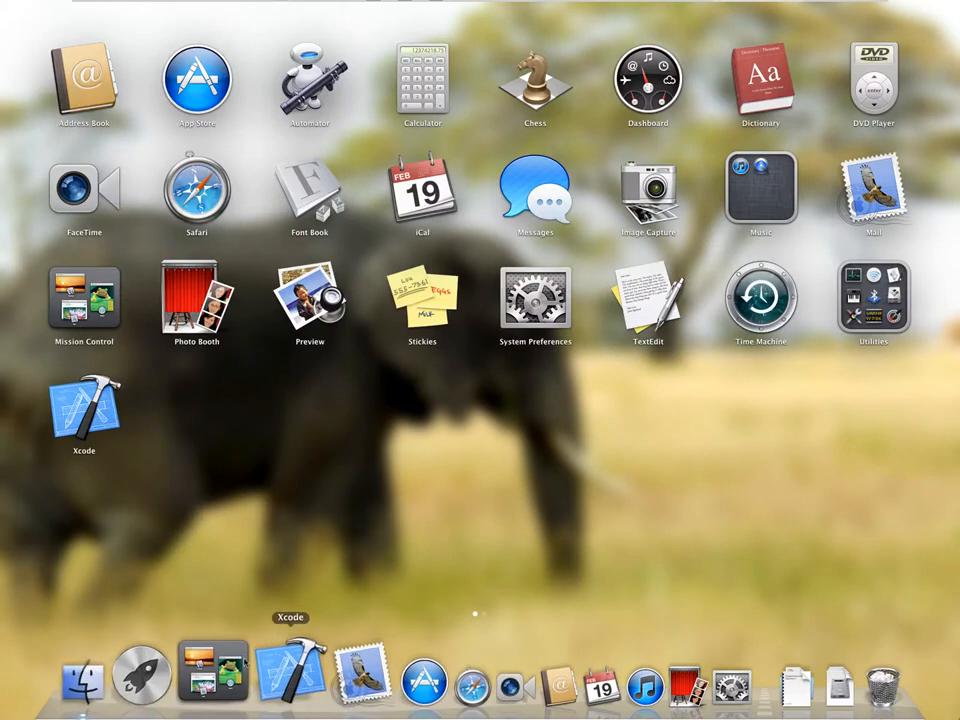
Step: Dismiss Launchpad by clicking an empty area, returning to the Finder desktop
left_click(520, 508)
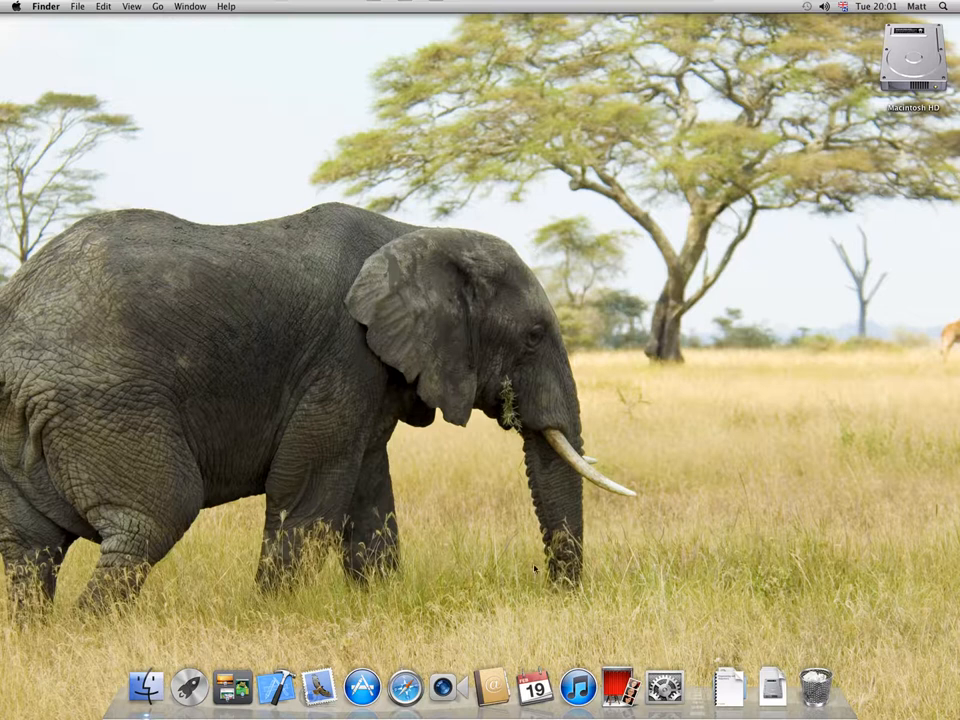